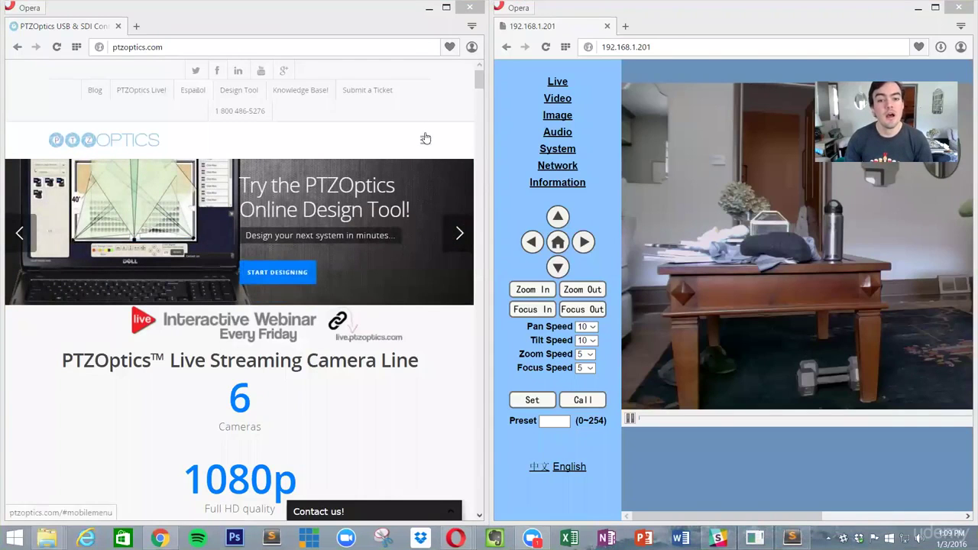
Open the Open Source Control Software page on ptzoptics.com and request the download as an Audio Visual Integrator.
{"action": "left_click", "coordinate": [450, 7]}
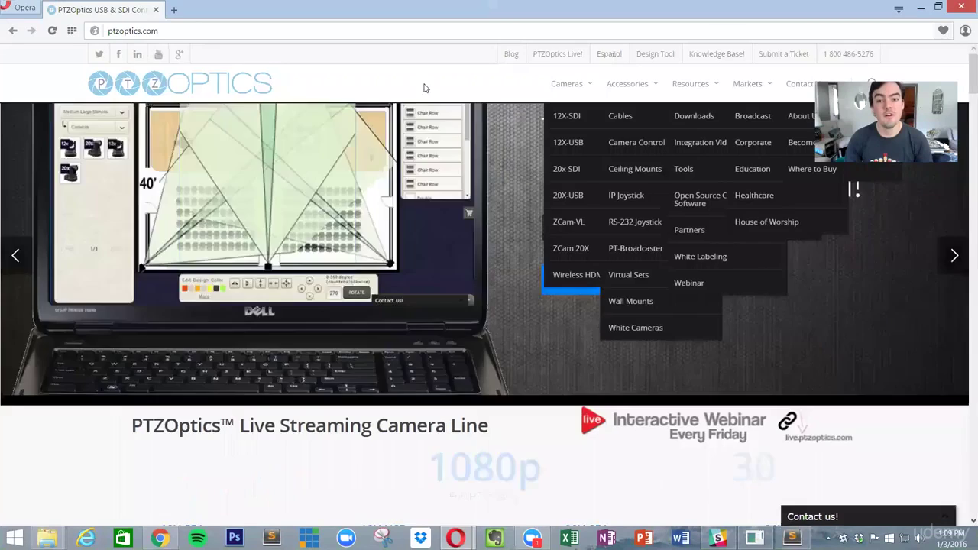
{"action": "mouse_move", "coordinate": [644, 142]}
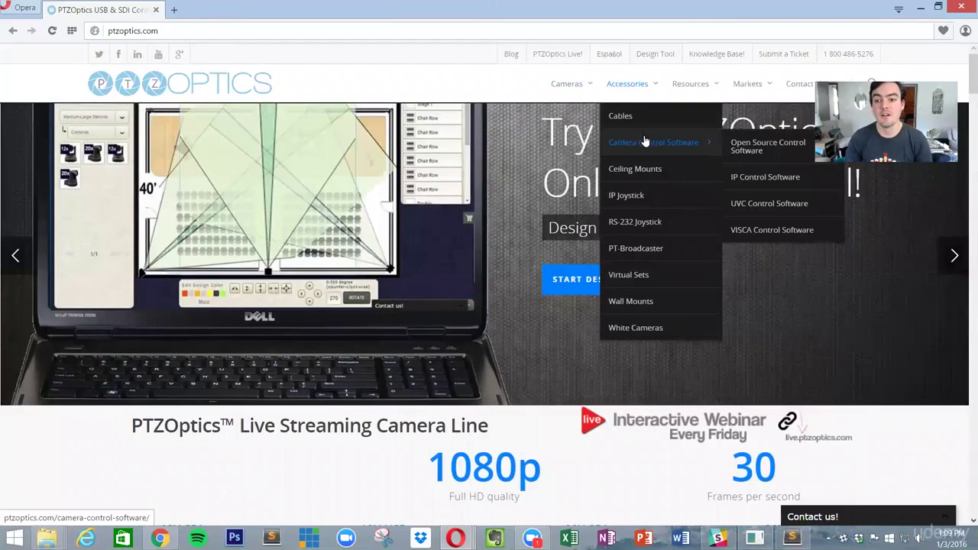
{"action": "left_click", "coordinate": [738, 148]}
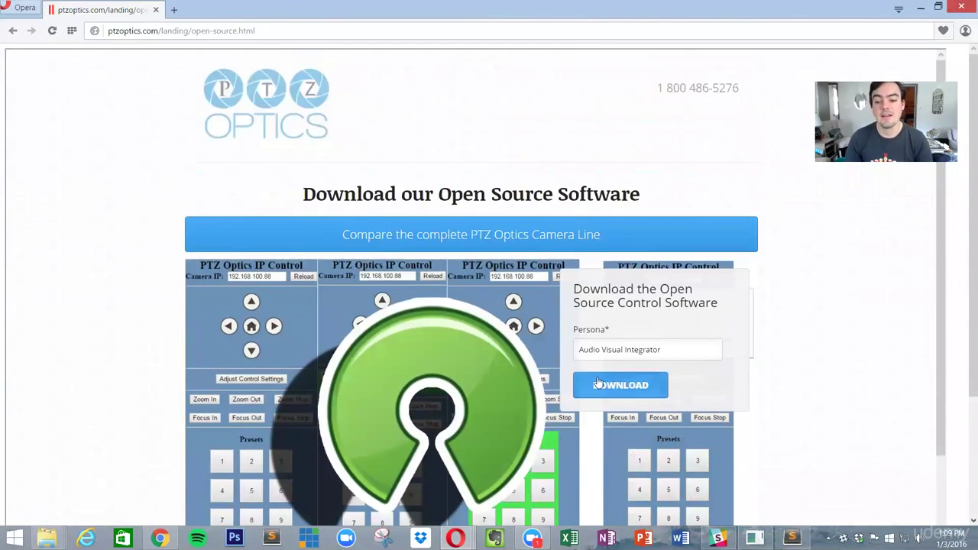
{"action": "left_click", "coordinate": [599, 384]}
Open the GitHub Camera-Control repository linked in Example 1 and download it as a ZIP.
{"action": "scroll", "coordinate": [599, 382], "scroll_direction": "down", "scroll_amount": 3}
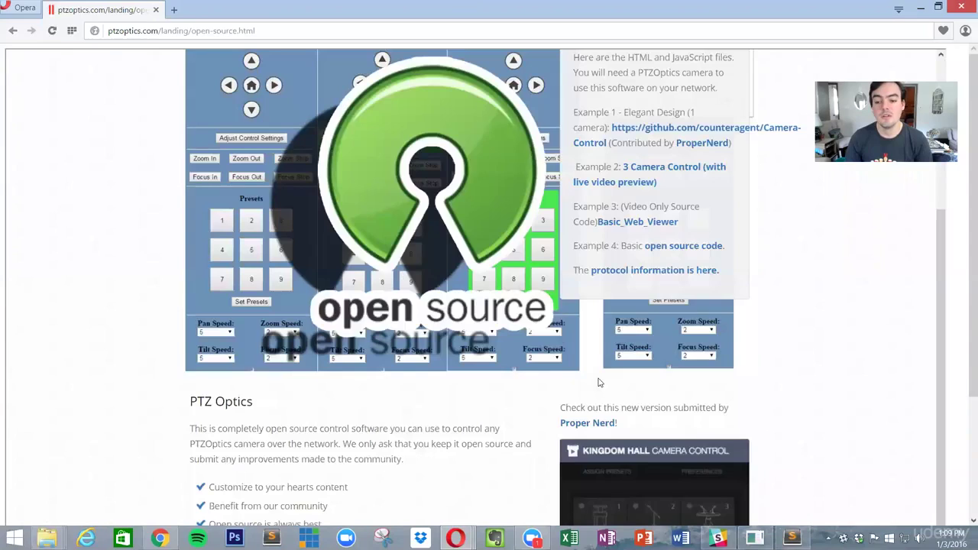
{"action": "scroll", "coordinate": [640, 299], "scroll_direction": "up", "scroll_amount": 1}
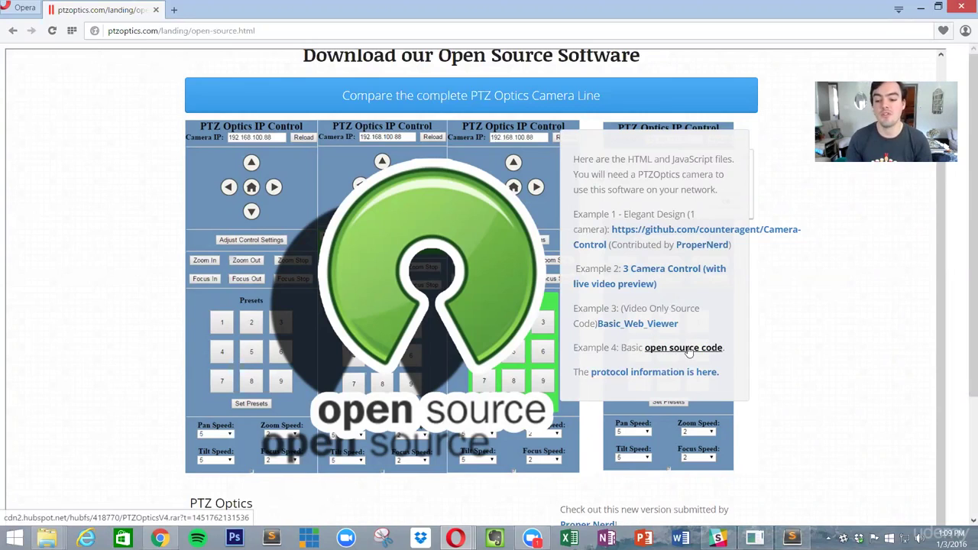
{"action": "left_click", "coordinate": [668, 231]}
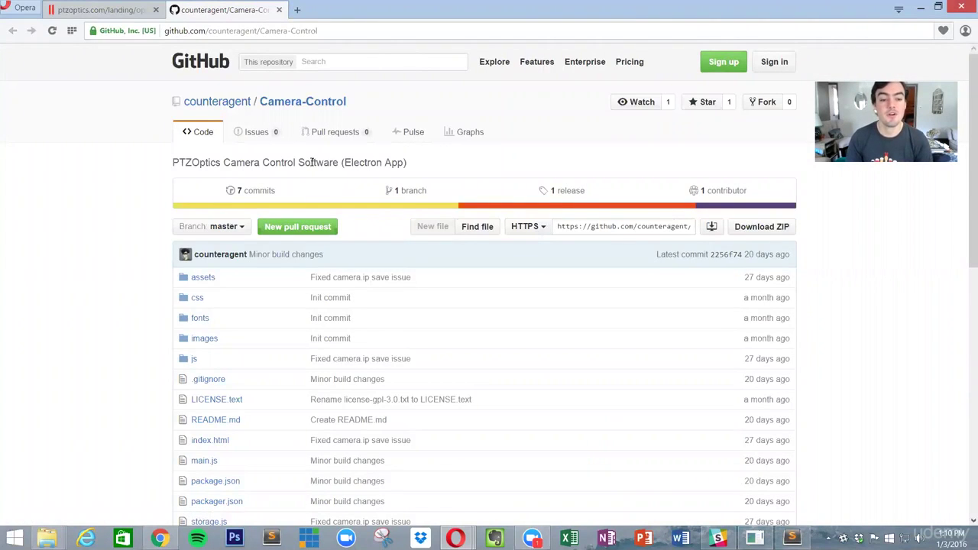
{"action": "left_click", "coordinate": [763, 230]}
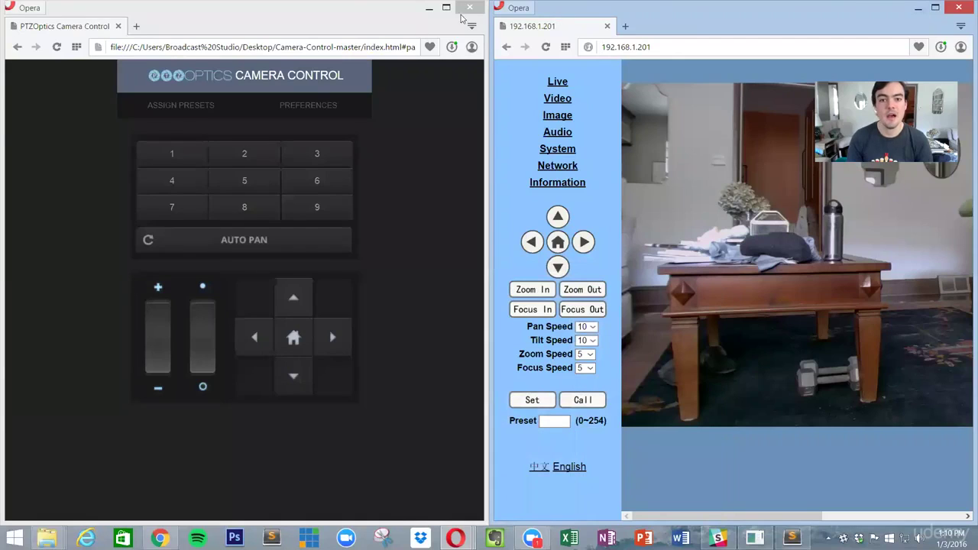
Open the Downloads folder beside the camera page, sort it by newest date, and select the Camera-Control-master (1) archive.
{"action": "left_click", "coordinate": [468, 9]}
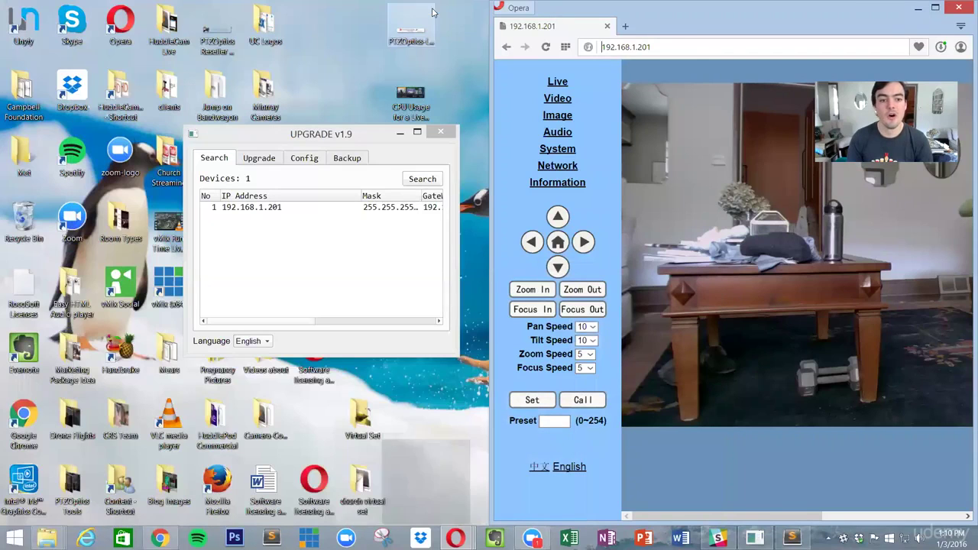
{"action": "double_click", "coordinate": [23, 91]}
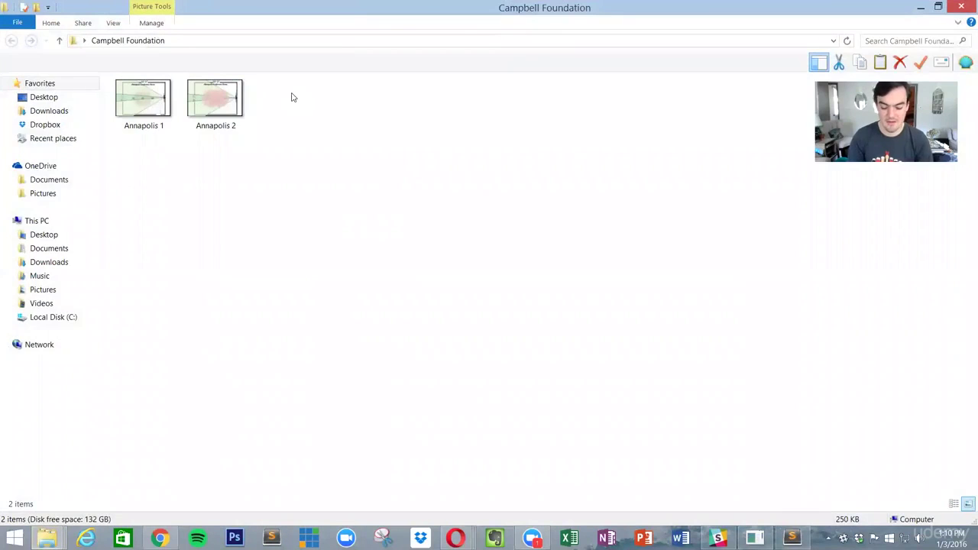
{"action": "key", "text": "super+Left"}
{"action": "left_click", "coordinate": [68, 117]}
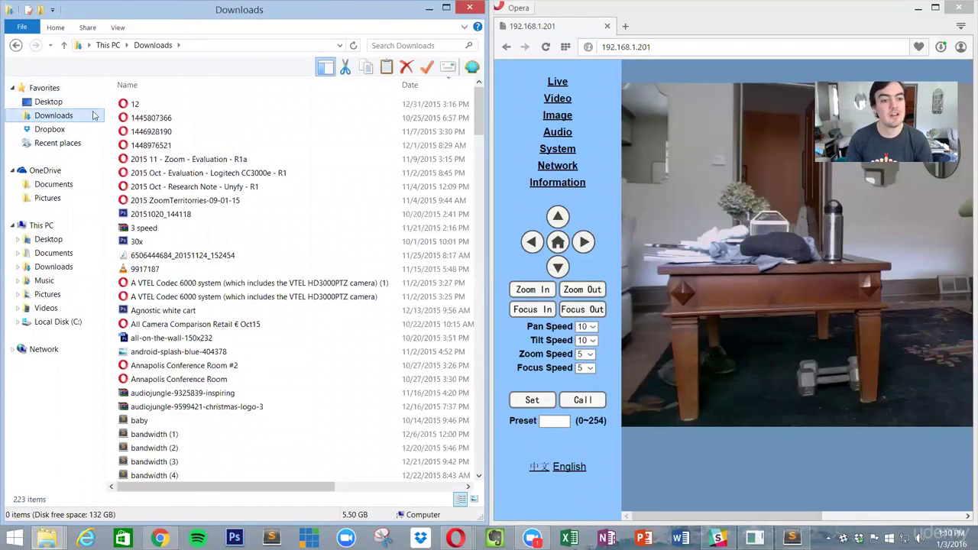
{"action": "left_click", "coordinate": [437, 87]}
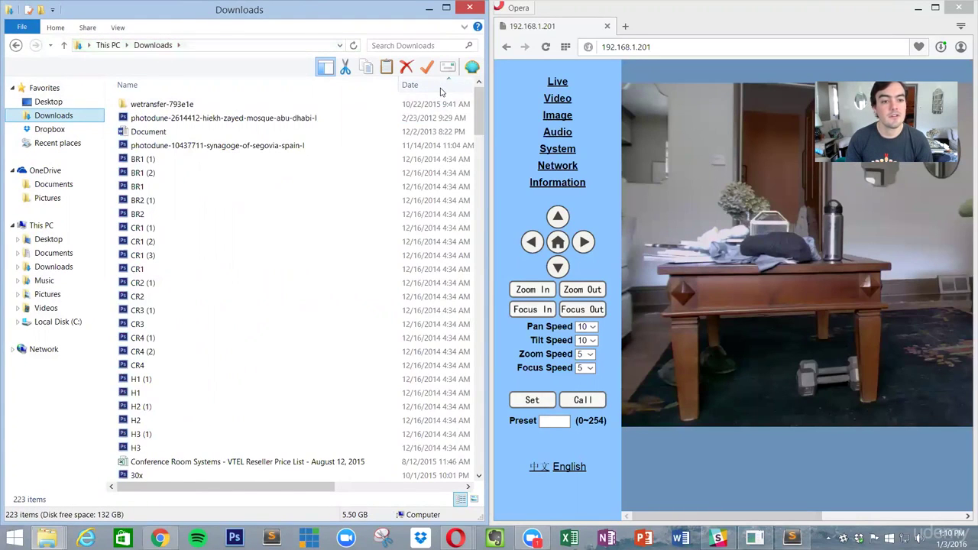
{"action": "left_click", "coordinate": [440, 90]}
{"action": "left_click", "coordinate": [230, 118]}
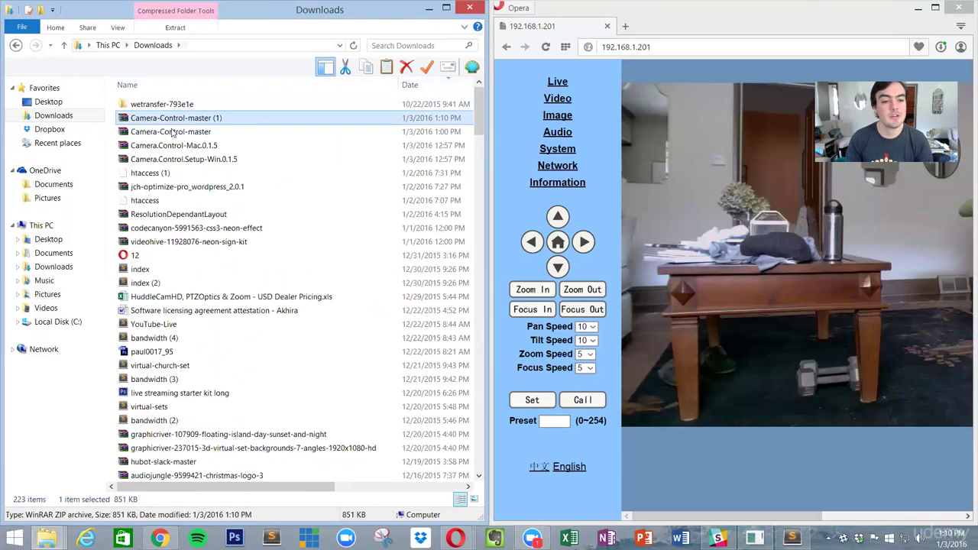
Open the Camera-Control-master folder on the desktop and select its index HTML file.
{"action": "left_click", "coordinate": [48, 101]}
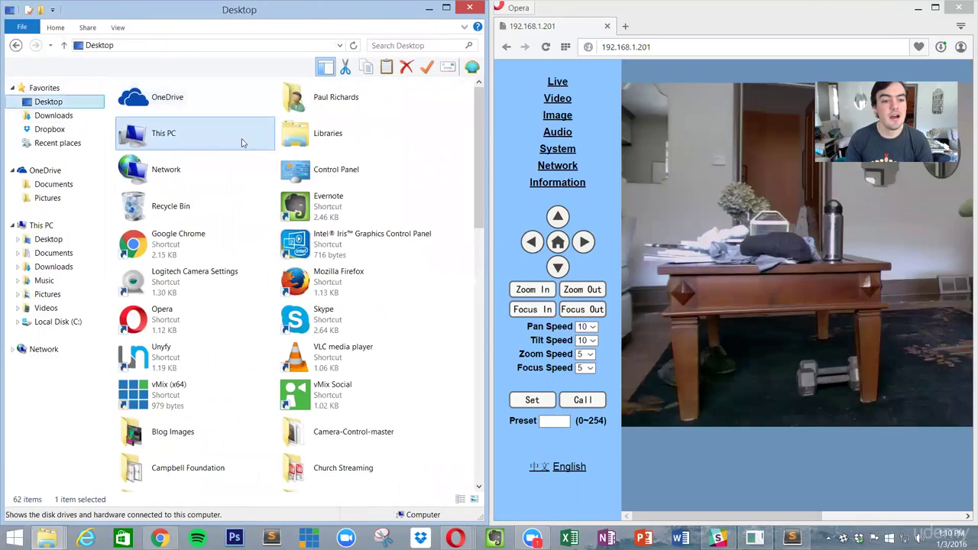
{"action": "left_click", "coordinate": [195, 182]}
{"action": "double_click", "coordinate": [340, 431]}
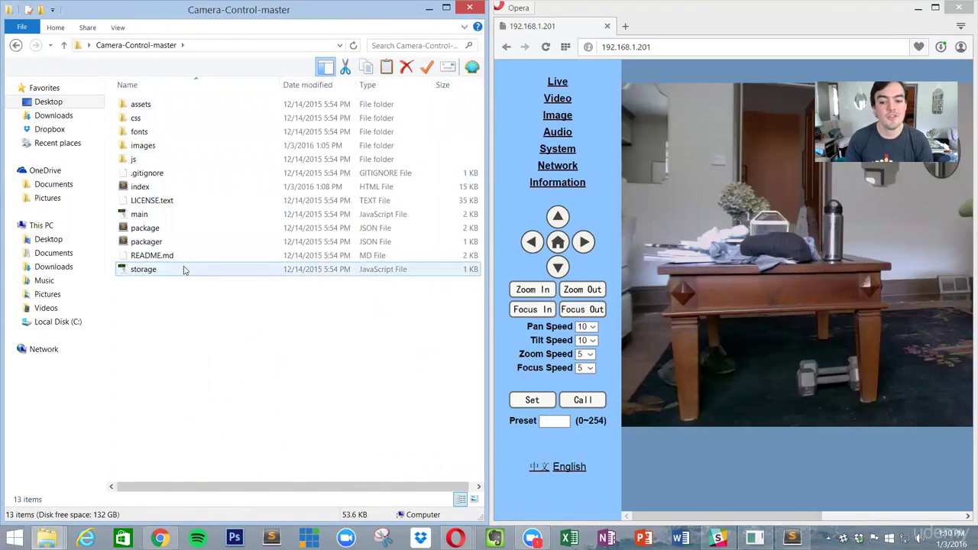
{"action": "left_click", "coordinate": [154, 189]}
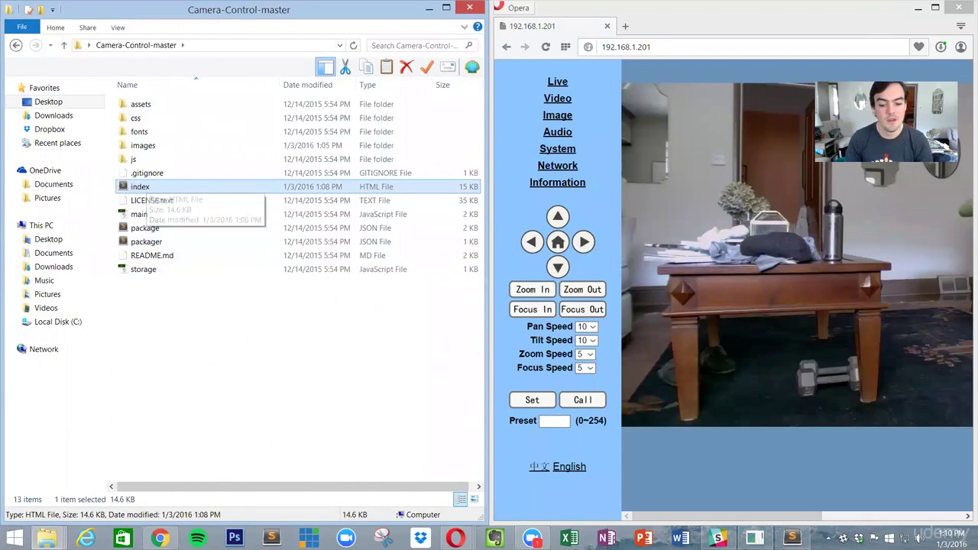
Switch to the PTZOptics Camera Control page in Opera and examine the local file path to index.html in its address.
{"action": "mouse_move", "coordinate": [457, 537]}
{"action": "left_click", "coordinate": [472, 476]}
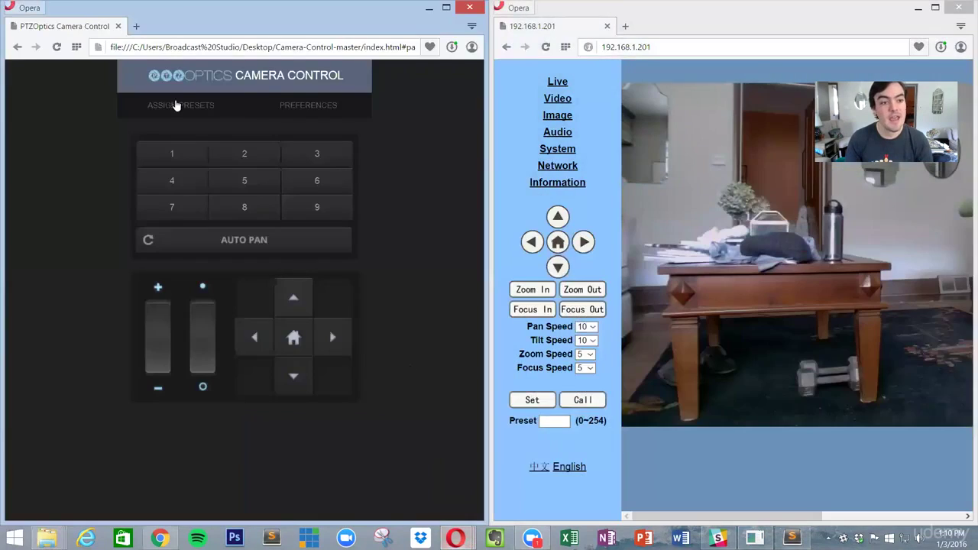
{"action": "left_click", "coordinate": [257, 47]}
{"action": "left_click_drag", "start_coordinate": [243, 48], "coordinate": [306, 48]}
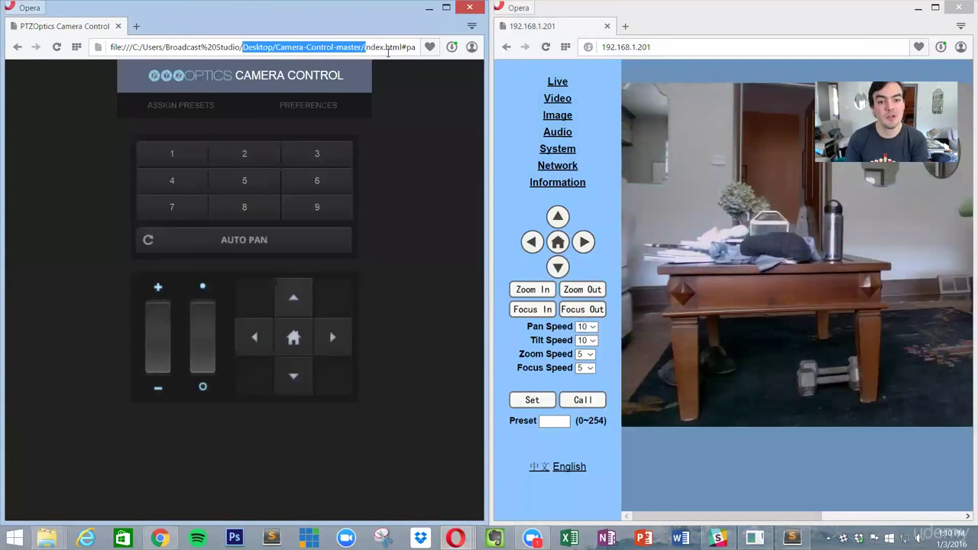
{"action": "left_click_drag", "start_coordinate": [388, 52], "coordinate": [438, 47]}
{"action": "left_click", "coordinate": [404, 49]}
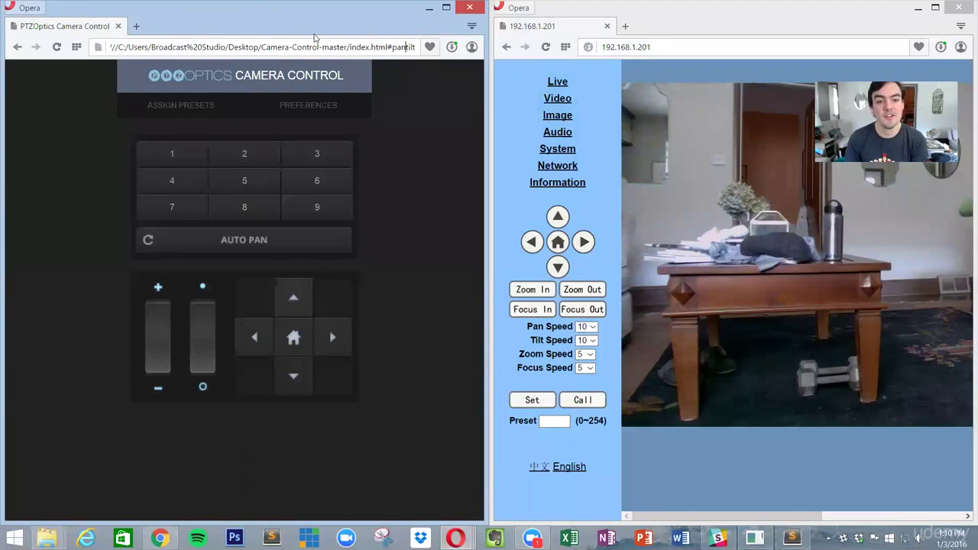
{"action": "left_click_drag", "start_coordinate": [184, 44], "coordinate": [438, 49]}
{"action": "left_click", "coordinate": [392, 47]}
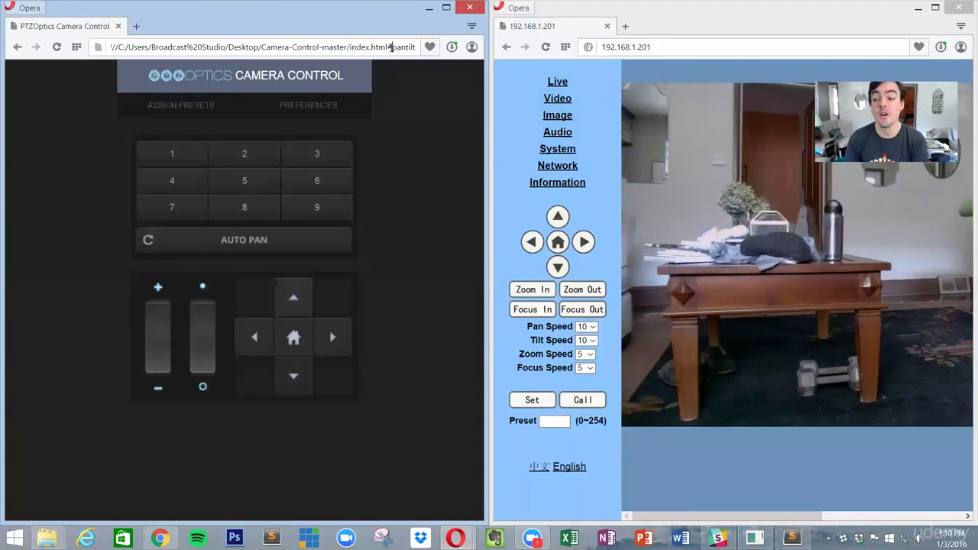
{"action": "left_click", "coordinate": [290, 157]}
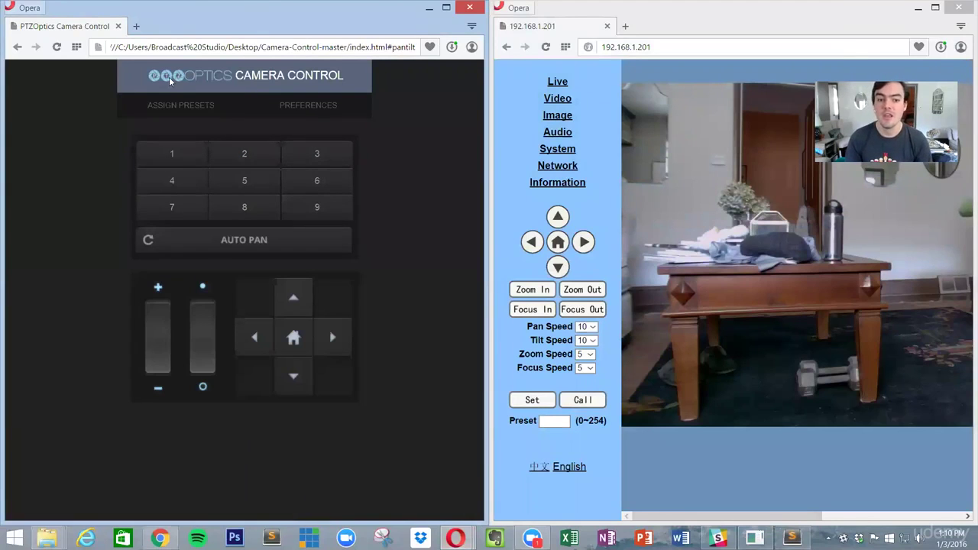
Open the camera control preferences and check the camera's IP Address entry.
{"action": "left_click", "coordinate": [265, 107]}
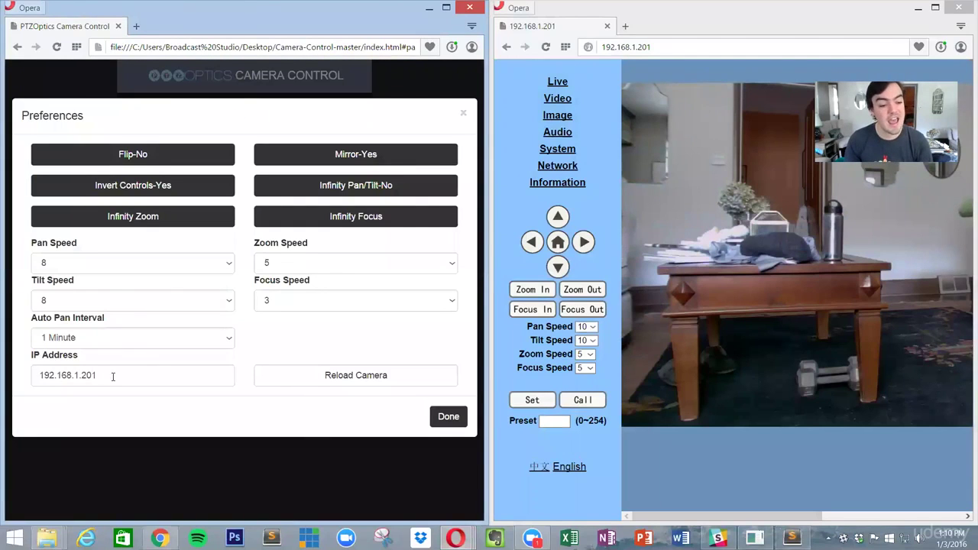
{"action": "left_click_drag", "start_coordinate": [113, 377], "coordinate": [74, 366]}
{"action": "left_click_drag", "start_coordinate": [144, 382], "coordinate": [245, 359]}
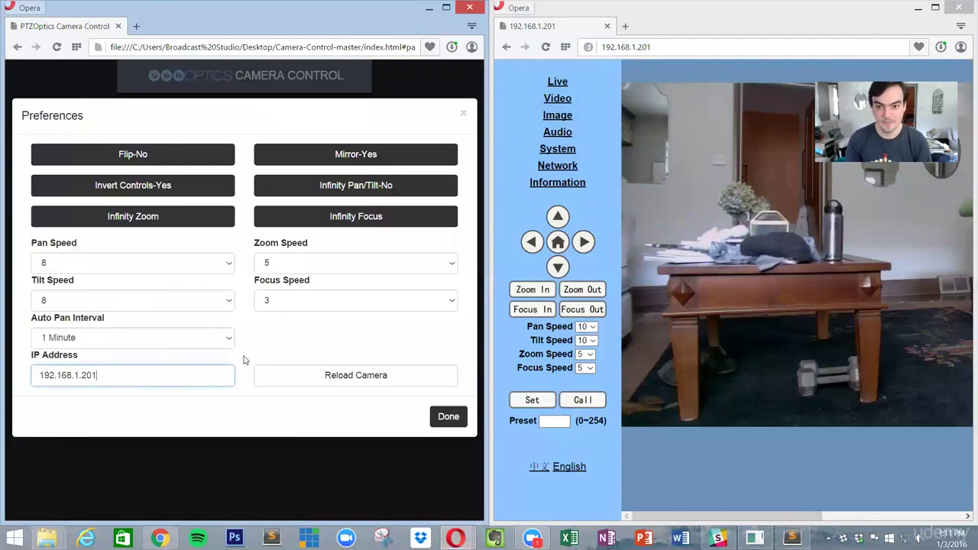
Load ptzoptics.com in a new browser tab.
{"action": "left_click", "coordinate": [137, 27]}
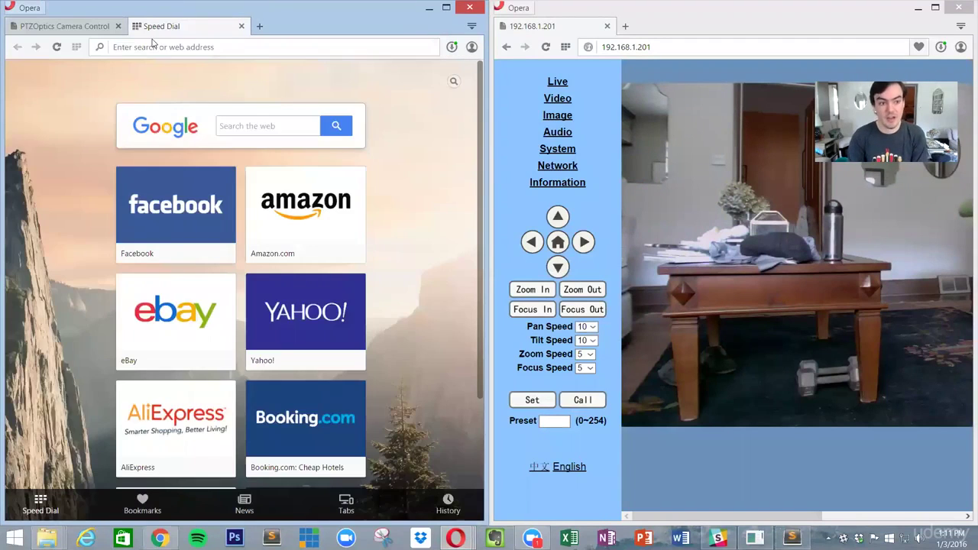
{"action": "type", "text": "ptzoptics.com"}
{"action": "key", "text": "Return"}
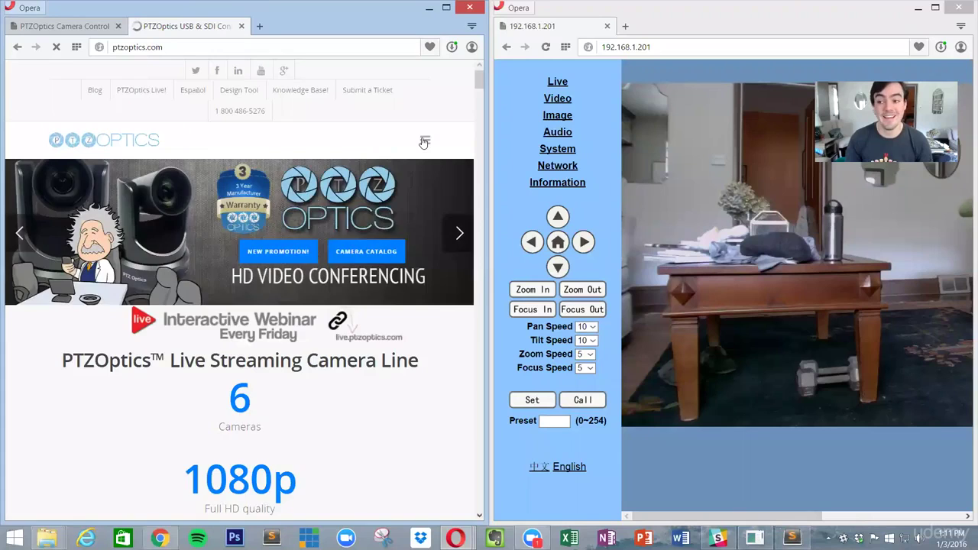
Go to the site's Downloads page under Resources and request the IP Address Setting Tool.
{"action": "left_click", "coordinate": [424, 142]}
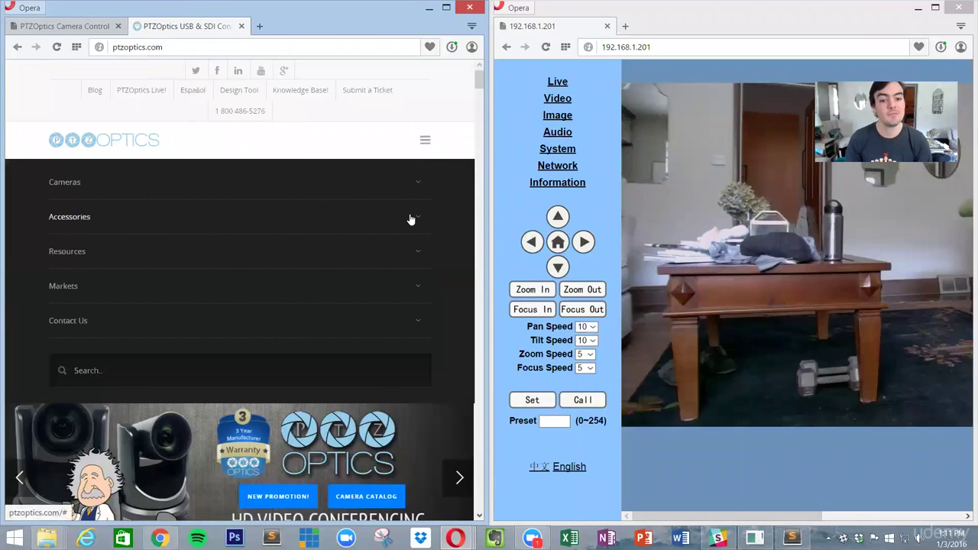
{"action": "left_click", "coordinate": [418, 253]}
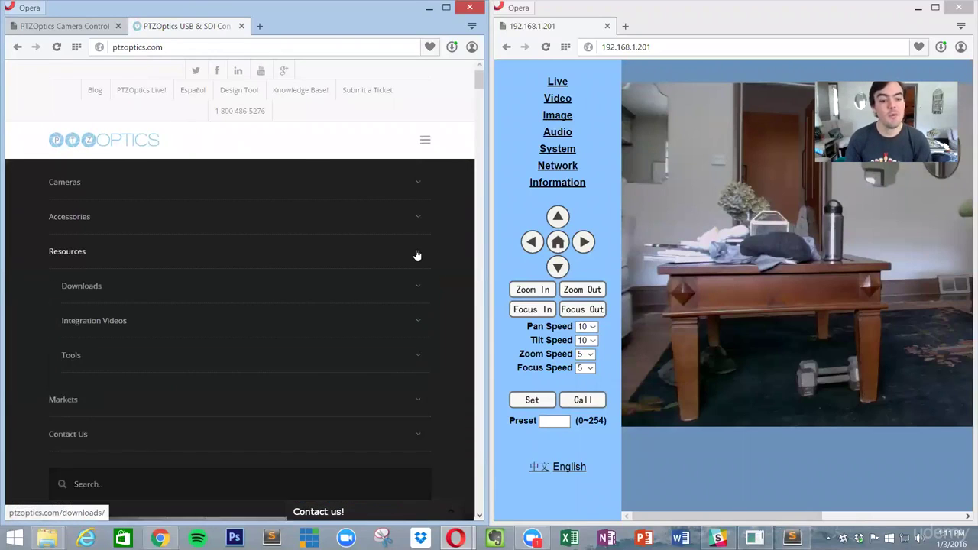
{"action": "left_click", "coordinate": [102, 287]}
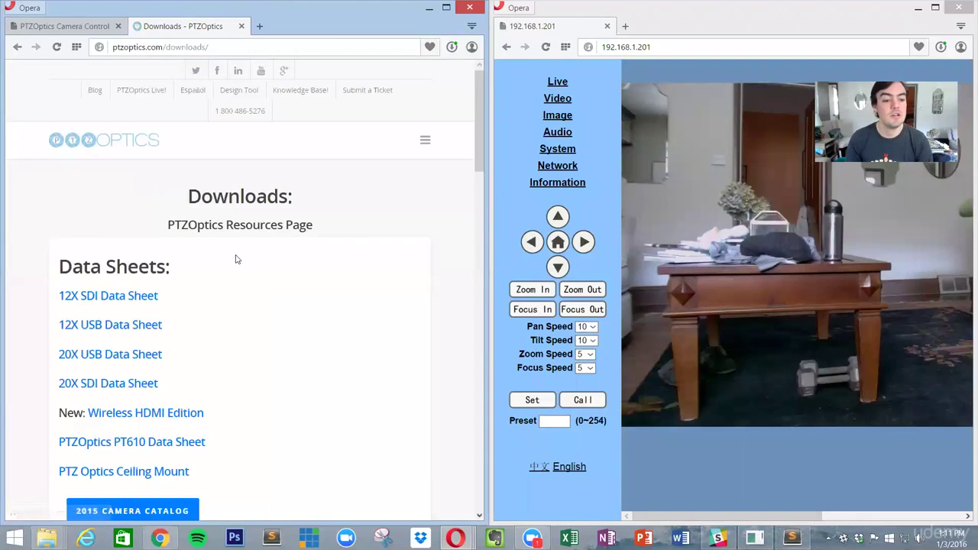
{"action": "scroll", "coordinate": [230, 259], "scroll_direction": "down", "scroll_amount": 9}
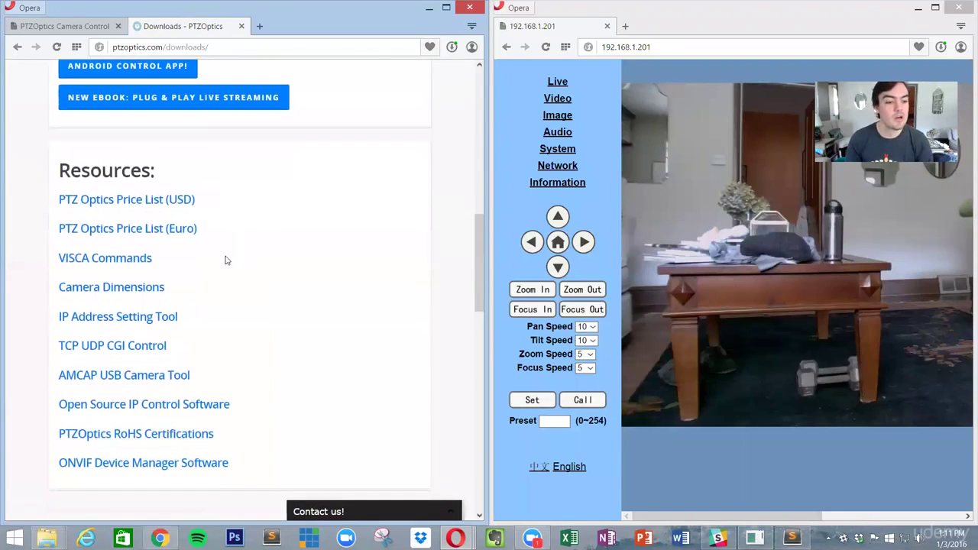
{"action": "left_click", "coordinate": [173, 317]}
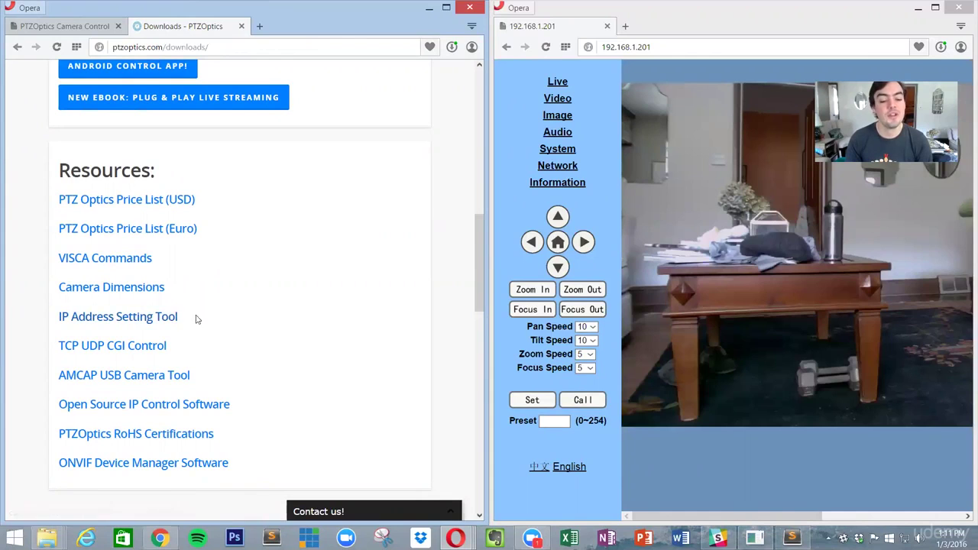
Switch to the UPGRADE v1.9 tool and enlarge its window to show more device columns.
{"action": "left_click", "coordinate": [754, 538]}
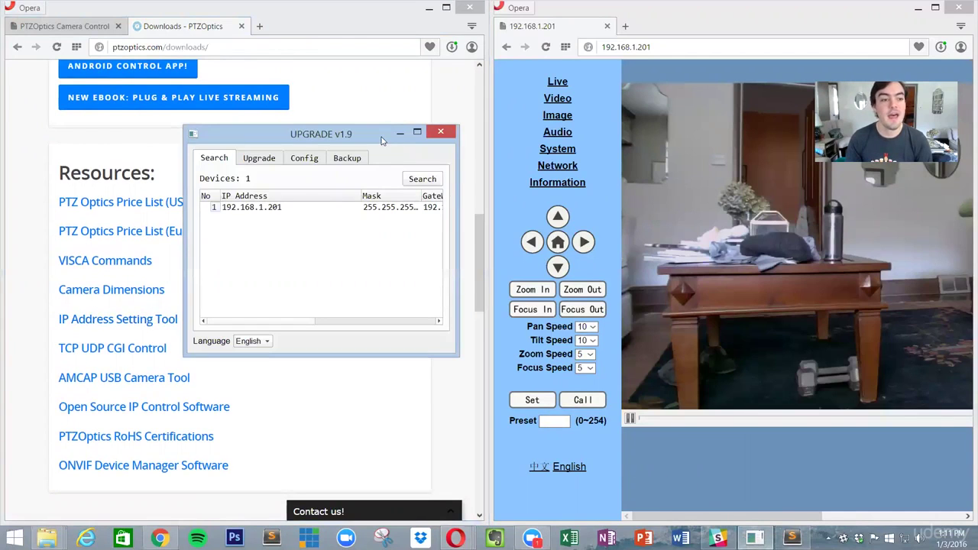
{"action": "left_click_drag", "start_coordinate": [382, 140], "coordinate": [203, 75]}
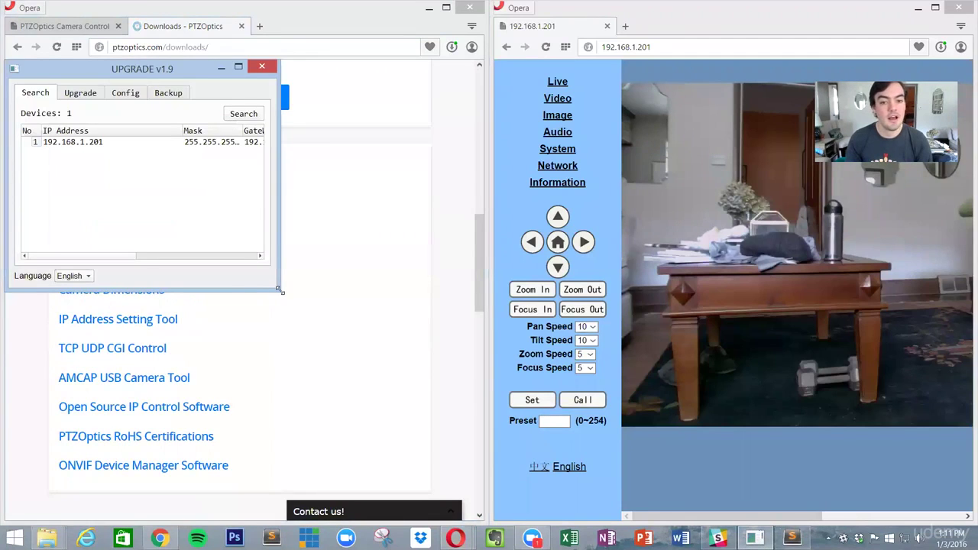
{"action": "left_click_drag", "start_coordinate": [280, 289], "coordinate": [480, 454]}
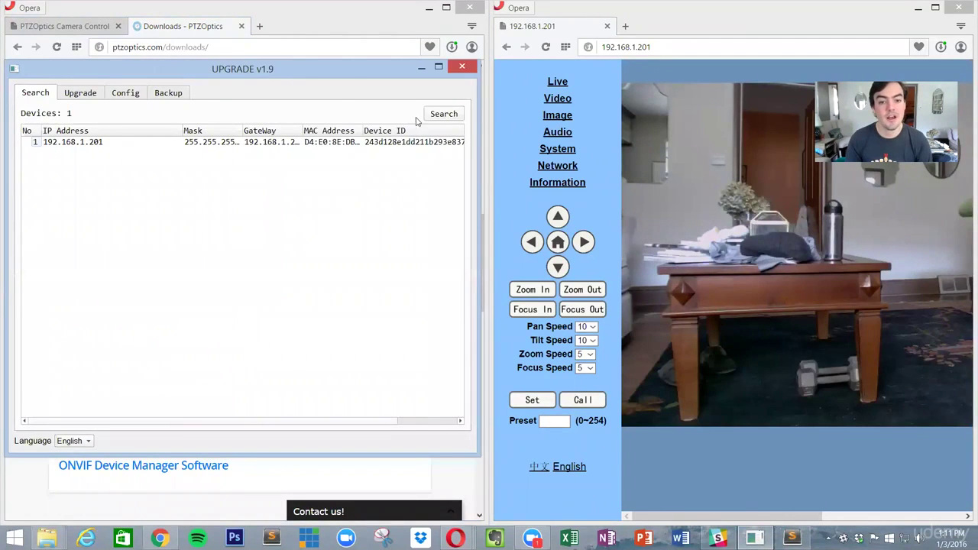
Search the network for cameras in the tool and select the 192.168.1.201 device.
{"action": "left_click", "coordinate": [97, 142]}
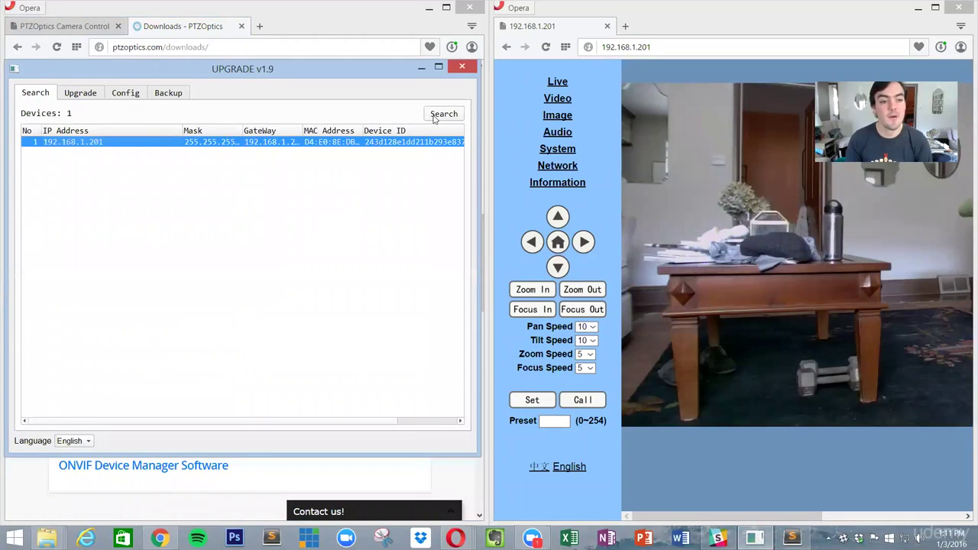
{"action": "left_click", "coordinate": [434, 118]}
{"action": "left_click", "coordinate": [75, 143]}
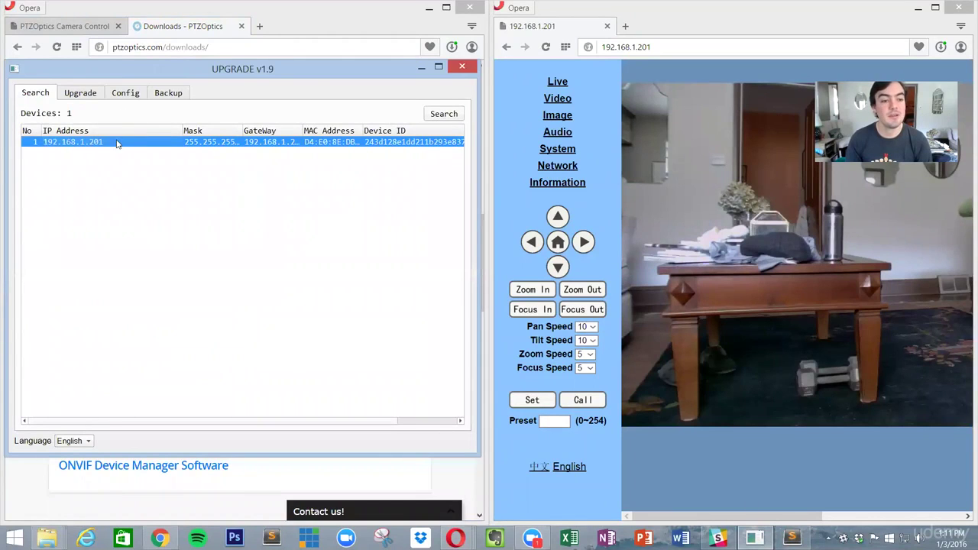
{"action": "left_click", "coordinate": [462, 68]}
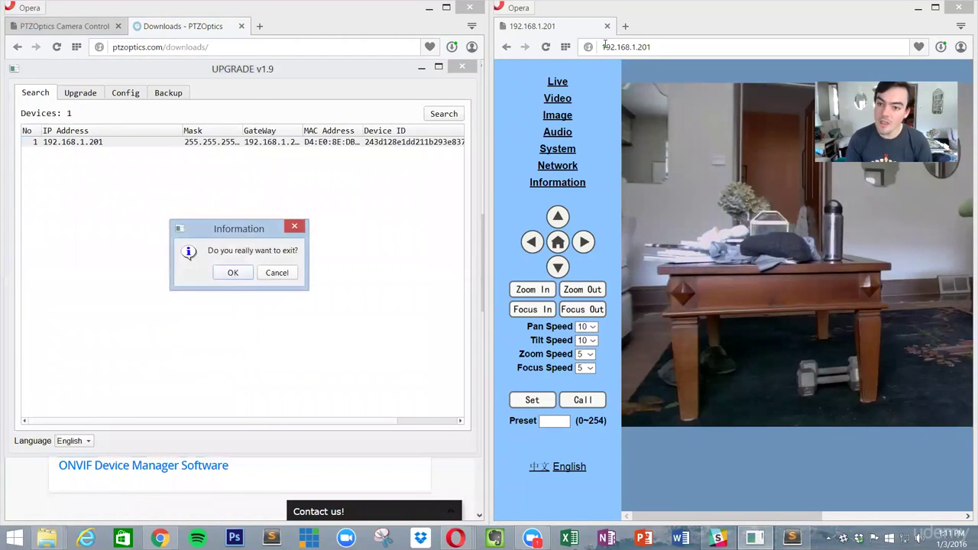
Exit the UPGRADE tool and load the camera's own web page at 192.168.1.201.
{"action": "left_click", "coordinate": [233, 272]}
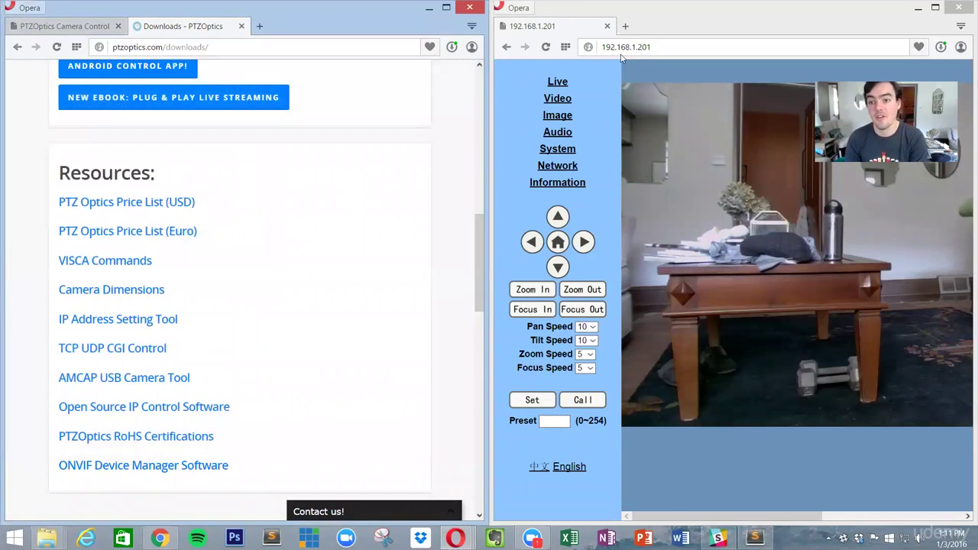
{"action": "left_click", "coordinate": [620, 46]}
{"action": "key", "text": "Return"}
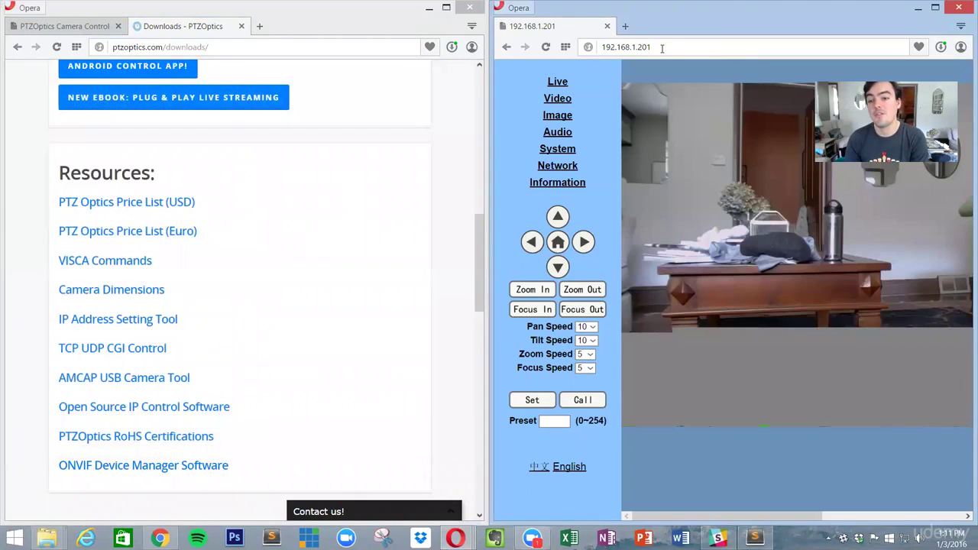
{"action": "left_click", "coordinate": [698, 50]}
{"action": "left_click", "coordinate": [698, 50]}
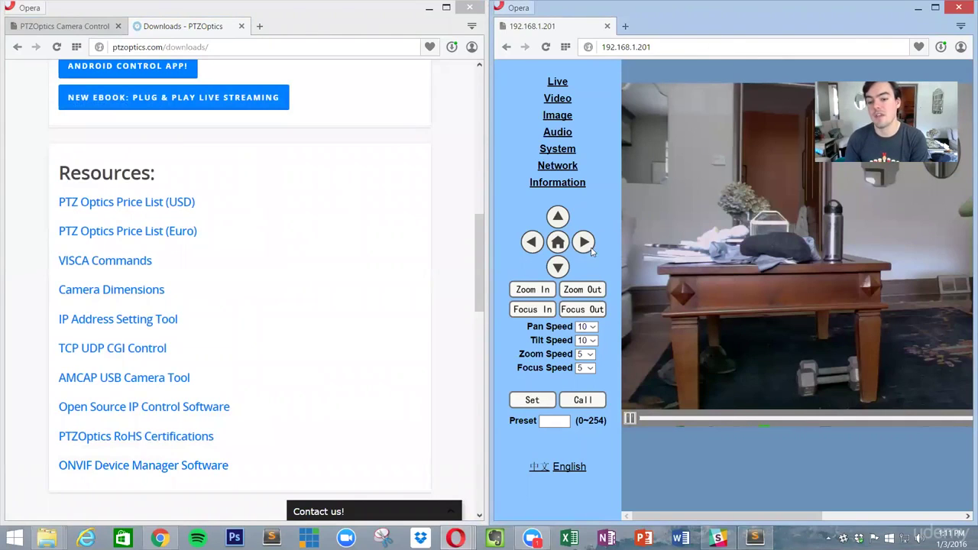
Test the camera's web page controls by panning the camera left and back to the right.
{"action": "left_click", "coordinate": [533, 242]}
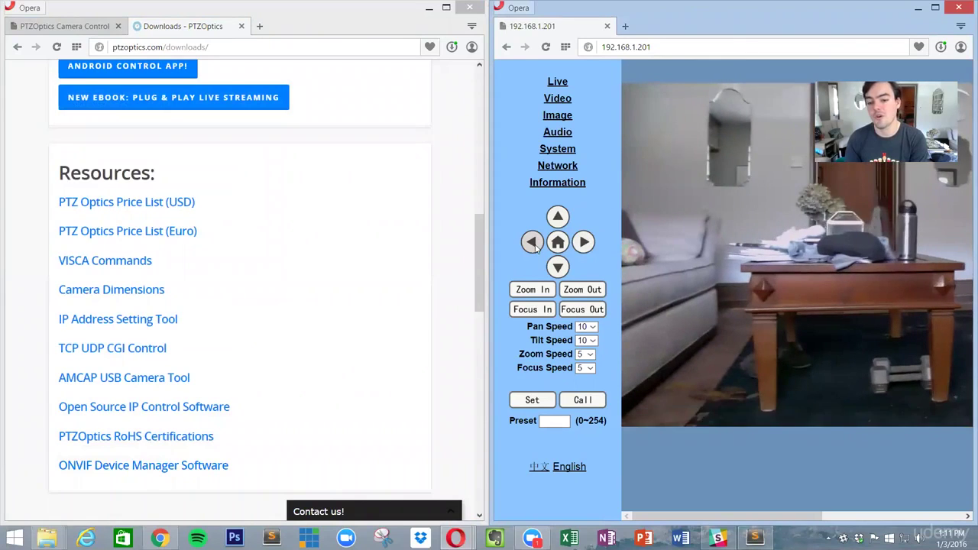
{"action": "left_click", "coordinate": [581, 243]}
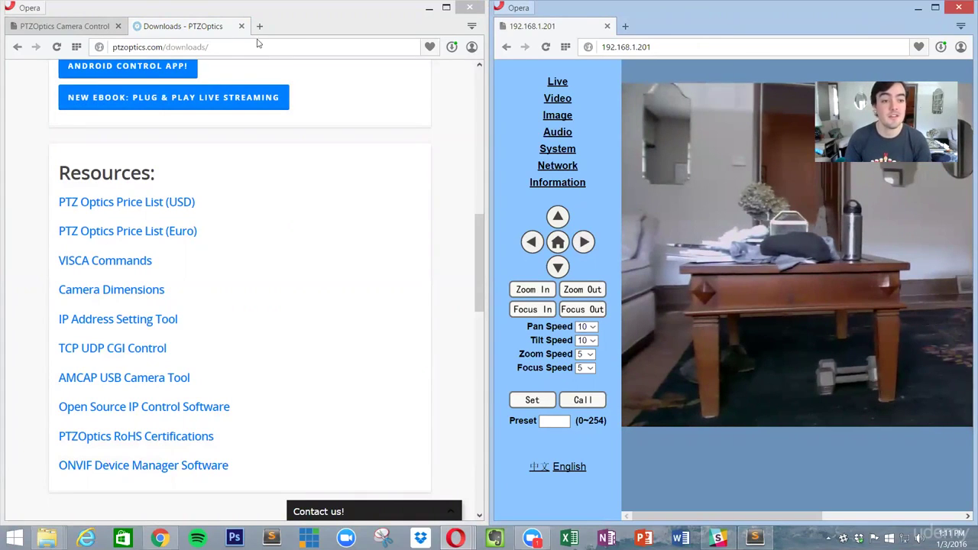
Check the IP address 192.168.1.201 in the PTZOptics Camera Control preferences against the camera page's address and close the preferences.
{"action": "left_click", "coordinate": [96, 29]}
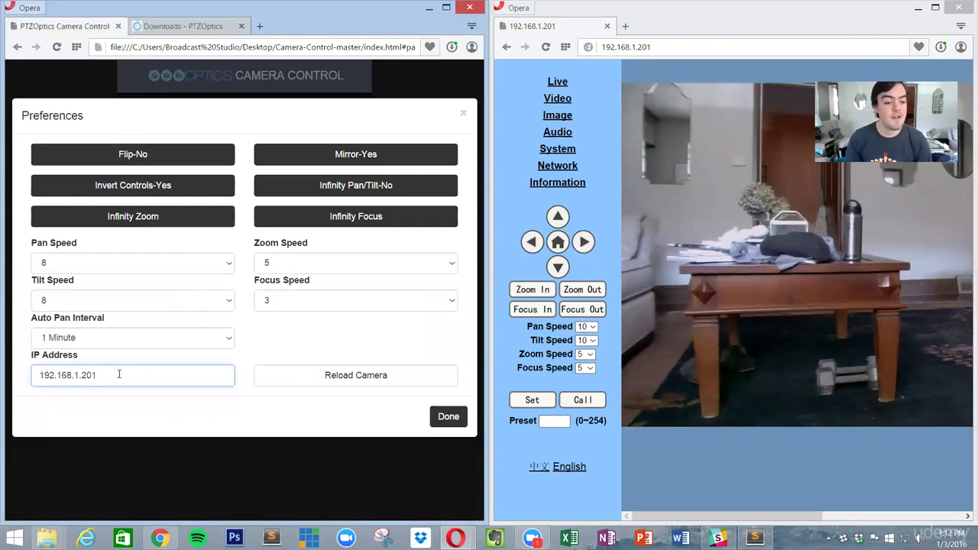
{"action": "left_click_drag", "start_coordinate": [119, 373], "coordinate": [68, 355]}
{"action": "left_click", "coordinate": [668, 45]}
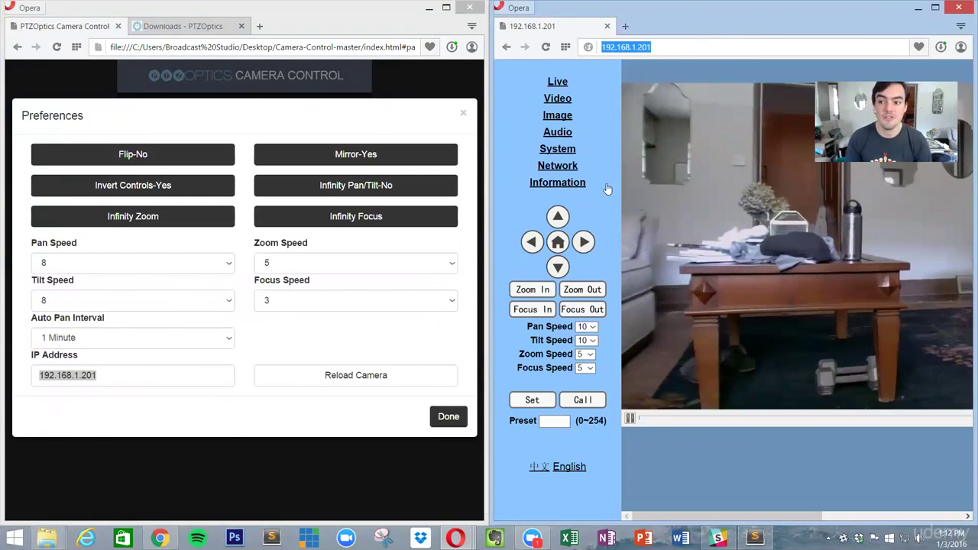
{"action": "left_click", "coordinate": [122, 375]}
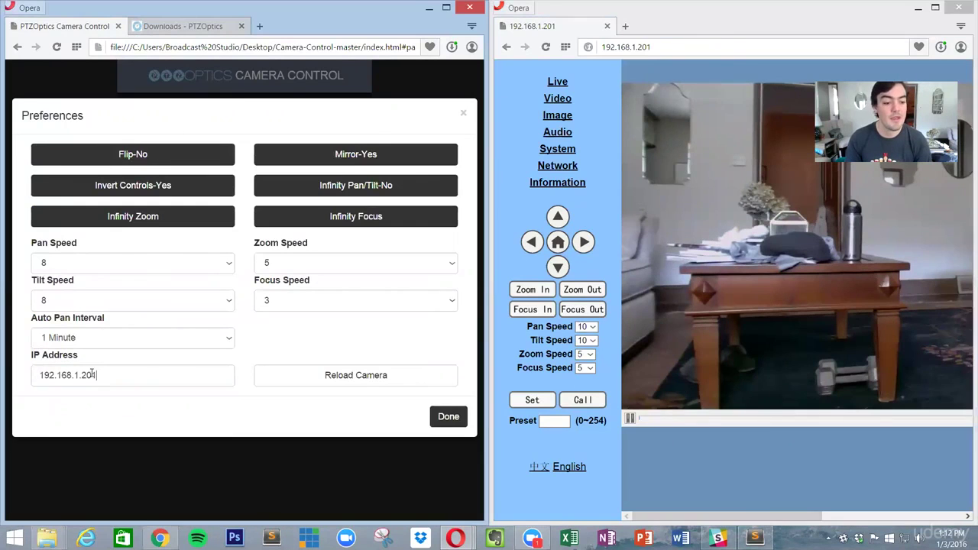
{"action": "left_click", "coordinate": [449, 417]}
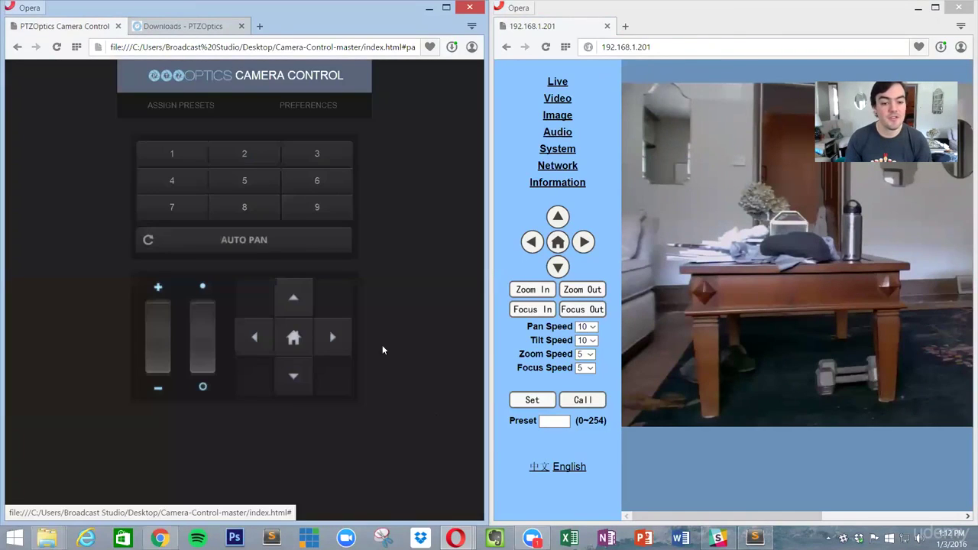
Test the pan and tilt controls of PTZOptics Camera Control by moving the camera sideways and vertically.
{"action": "left_click", "coordinate": [334, 338]}
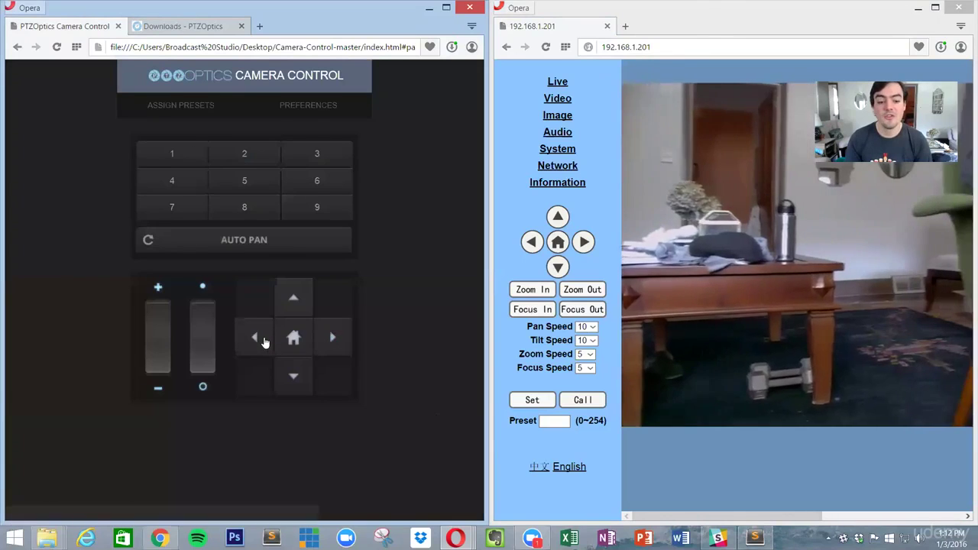
{"action": "left_click", "coordinate": [257, 340]}
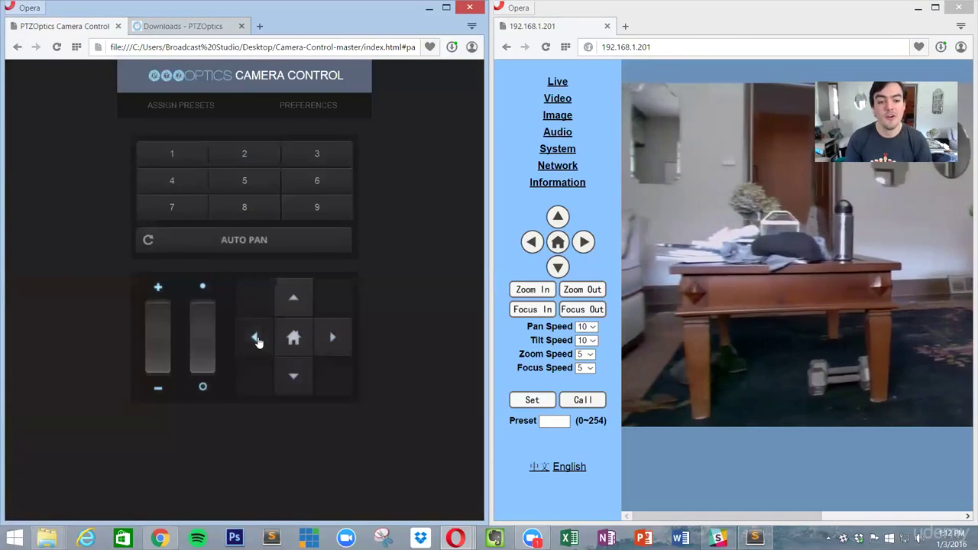
{"action": "left_click", "coordinate": [257, 340]}
{"action": "left_click", "coordinate": [308, 294]}
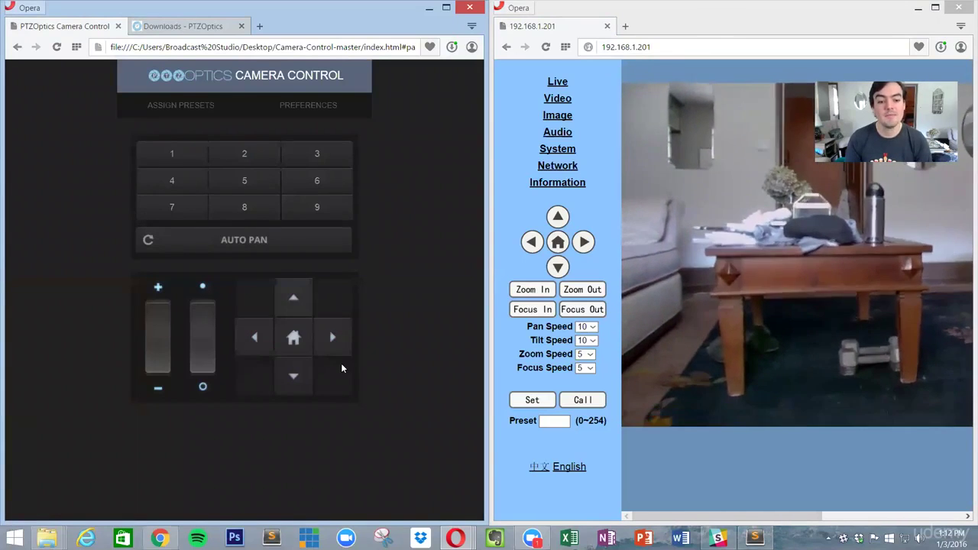
{"action": "left_click", "coordinate": [345, 338]}
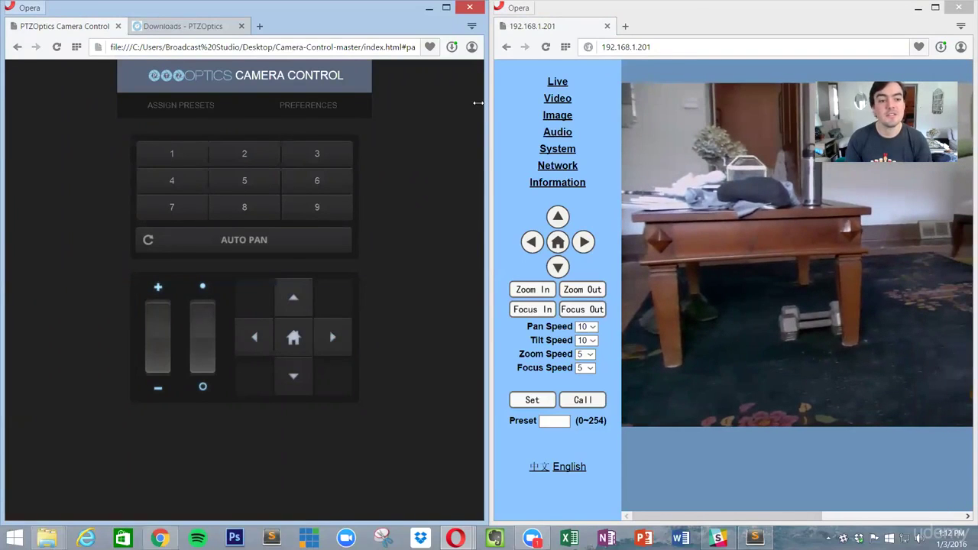
Narrow the Camera Control browser window and widen it back to half the screen.
{"action": "left_click_drag", "start_coordinate": [478, 103], "coordinate": [323, 130]}
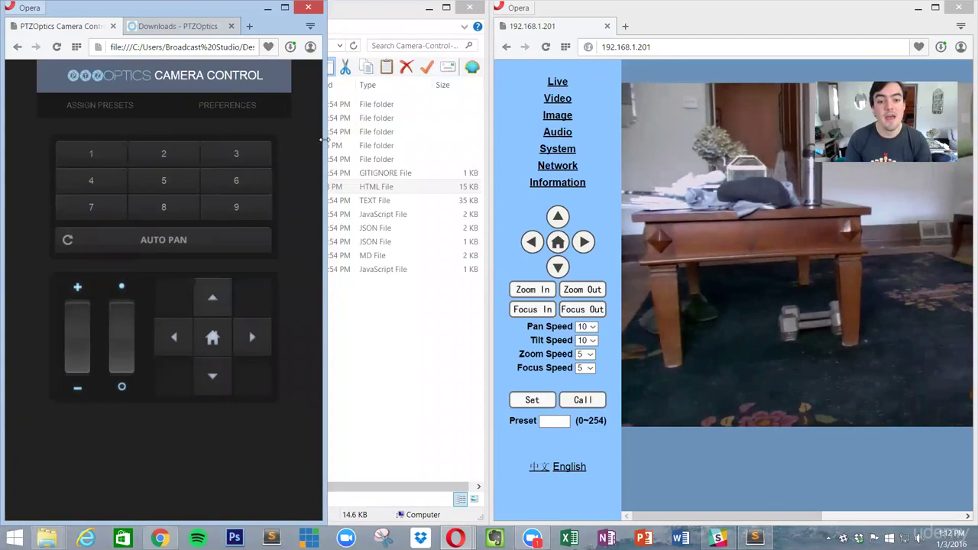
{"action": "left_click_drag", "start_coordinate": [322, 140], "coordinate": [483, 140]}
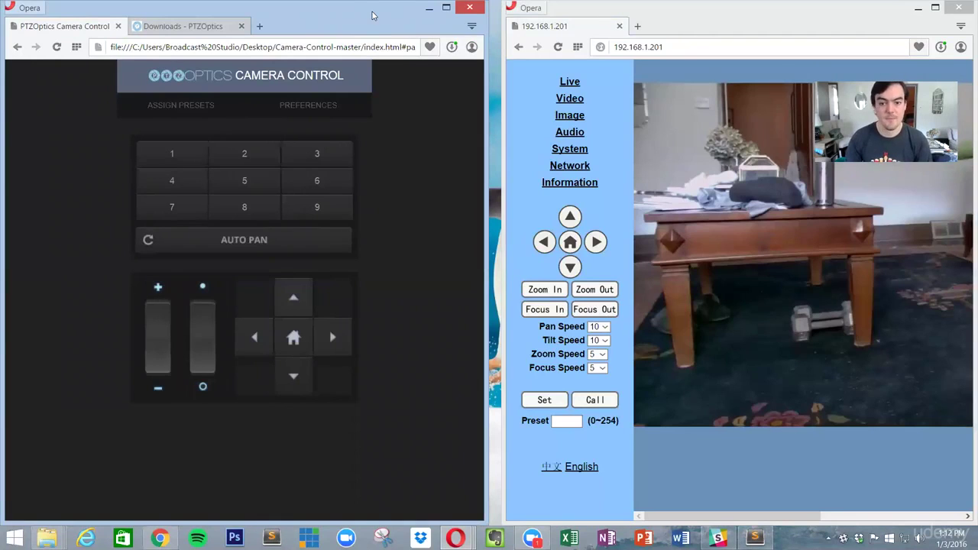
Aim the camera at the sofa, zoom in, and assign the view to preset 1.
{"action": "left_click", "coordinate": [182, 106]}
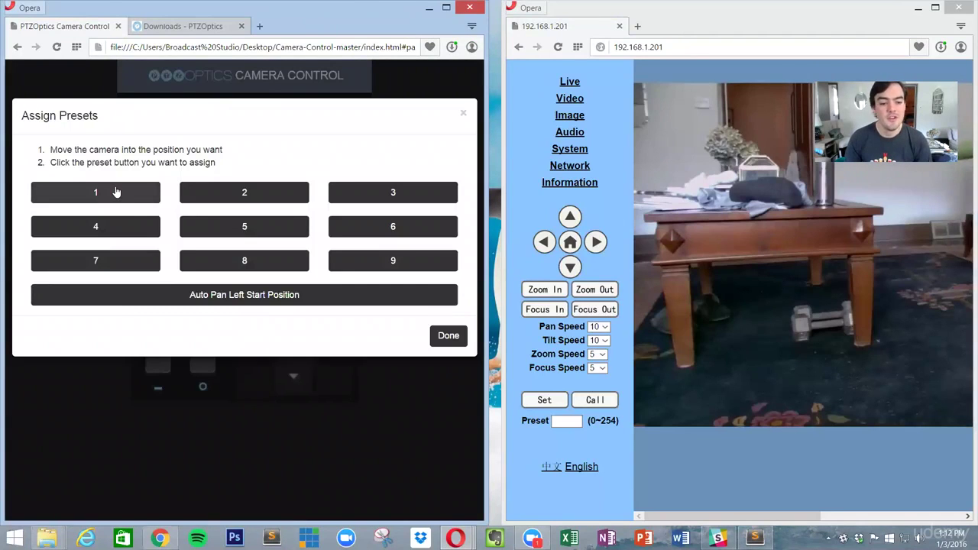
{"action": "left_click", "coordinate": [594, 250]}
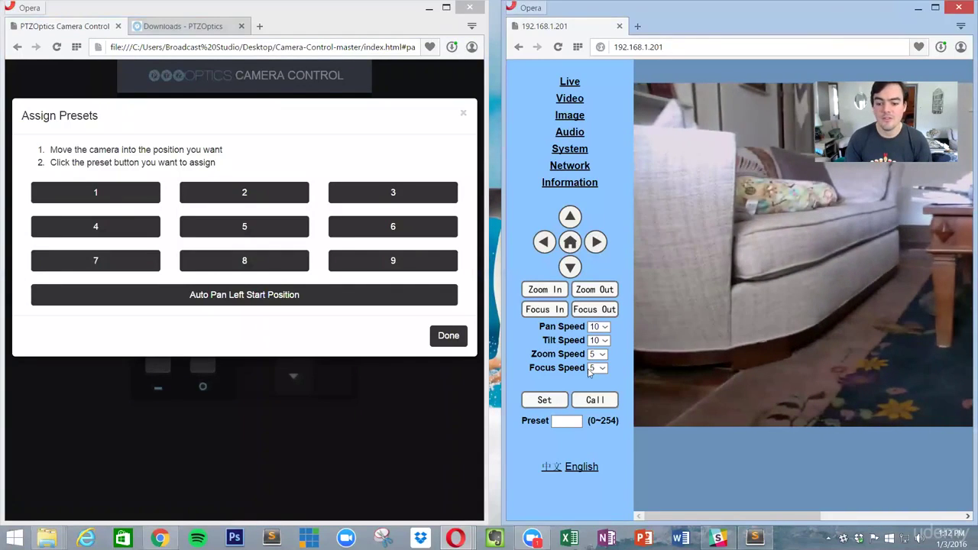
{"action": "left_click", "coordinate": [550, 296]}
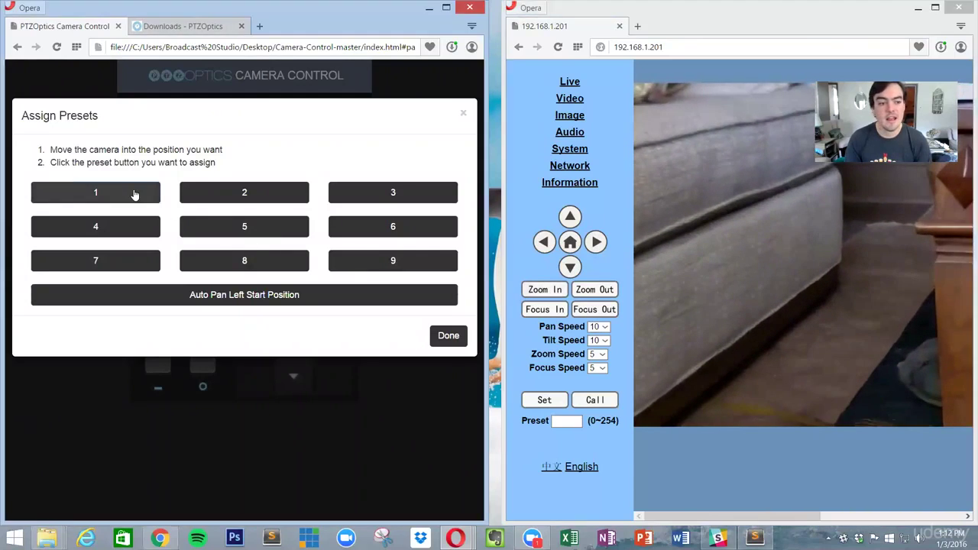
{"action": "left_click", "coordinate": [449, 335]}
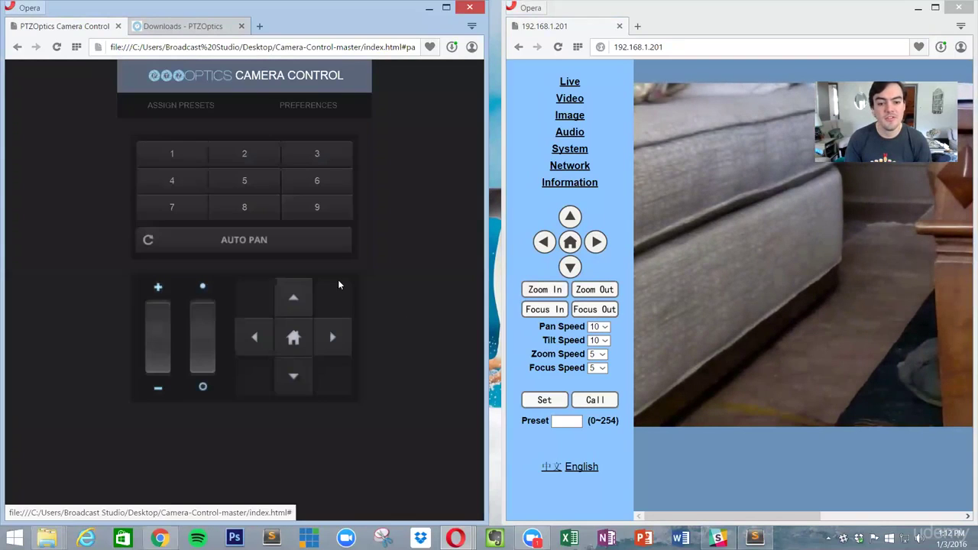
Zoom out and pan the camera away from the sofa, and recall preset 1 in Camera Control.
{"action": "left_click", "coordinate": [599, 296]}
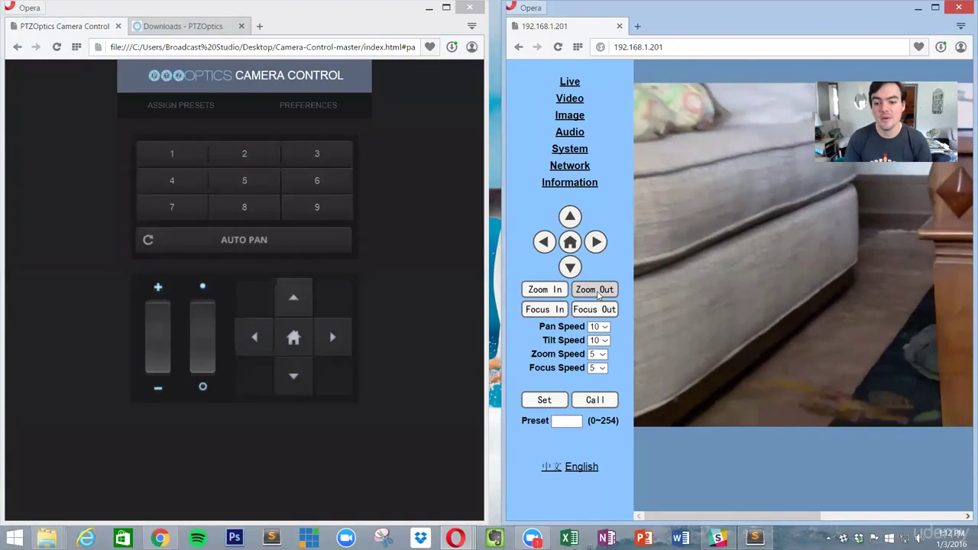
{"action": "left_click", "coordinate": [594, 243]}
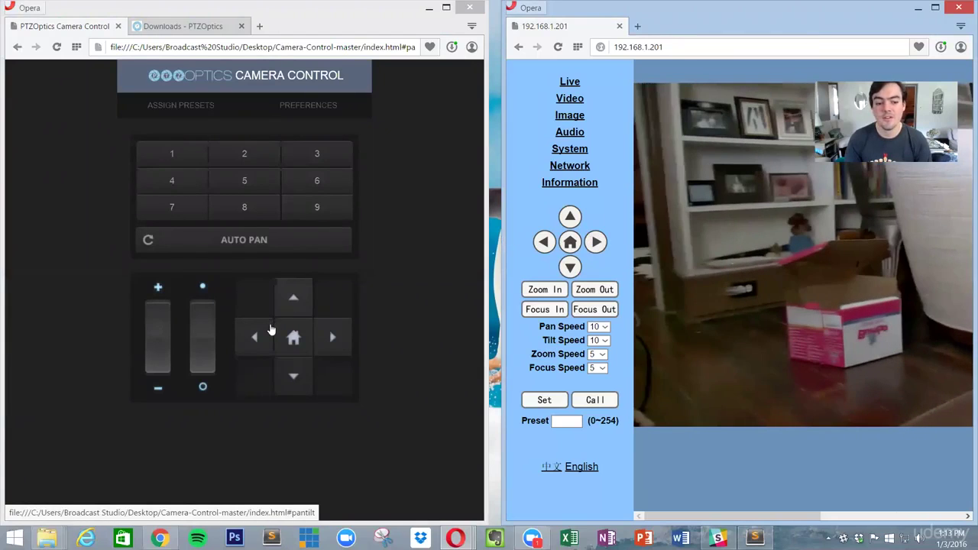
{"action": "left_click", "coordinate": [256, 335]}
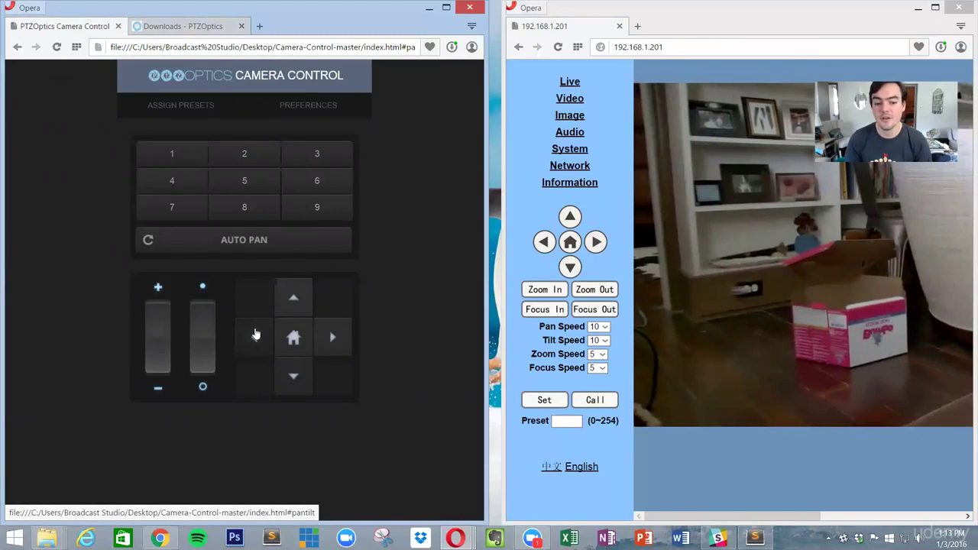
{"action": "left_click", "coordinate": [183, 156]}
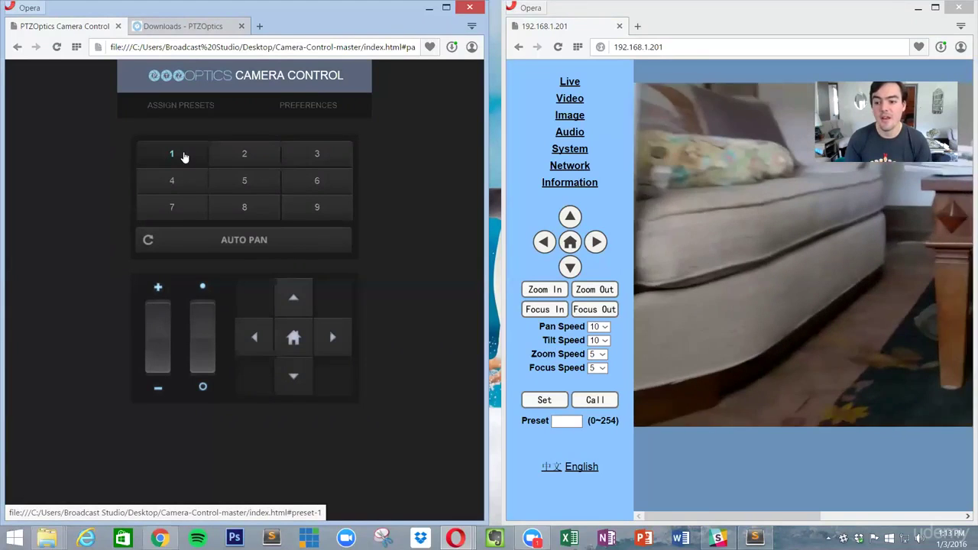